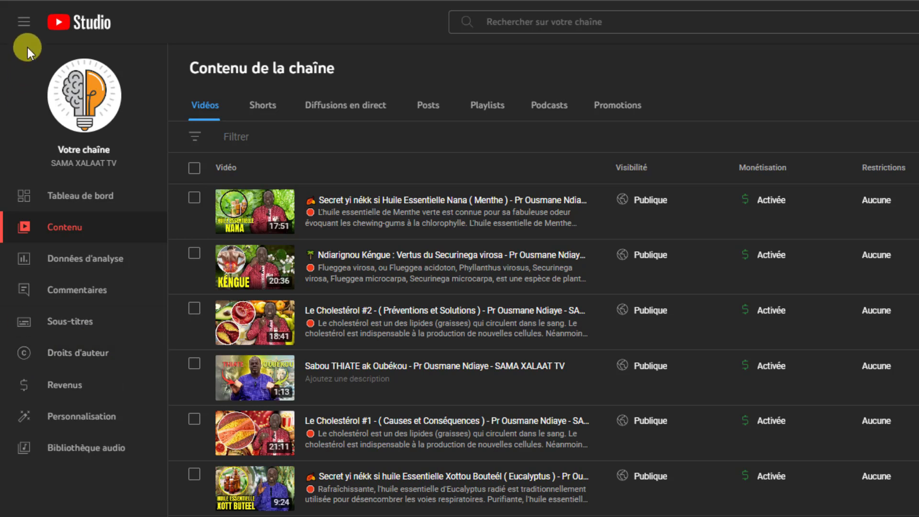
- Open the channel's copyright section (Droits d'auteur)
{"action": "left_click", "coordinate": [21, 24]}
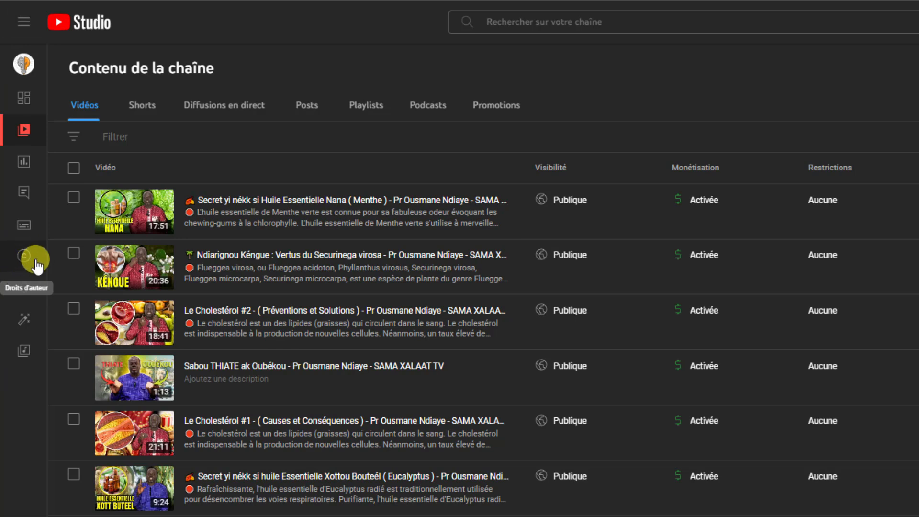
{"action": "left_click", "coordinate": [29, 30]}
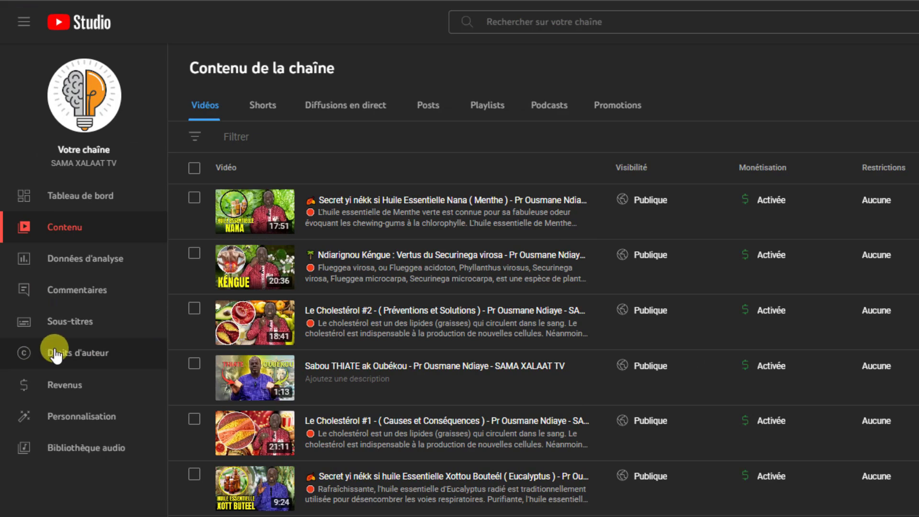
{"action": "left_click", "coordinate": [56, 356]}
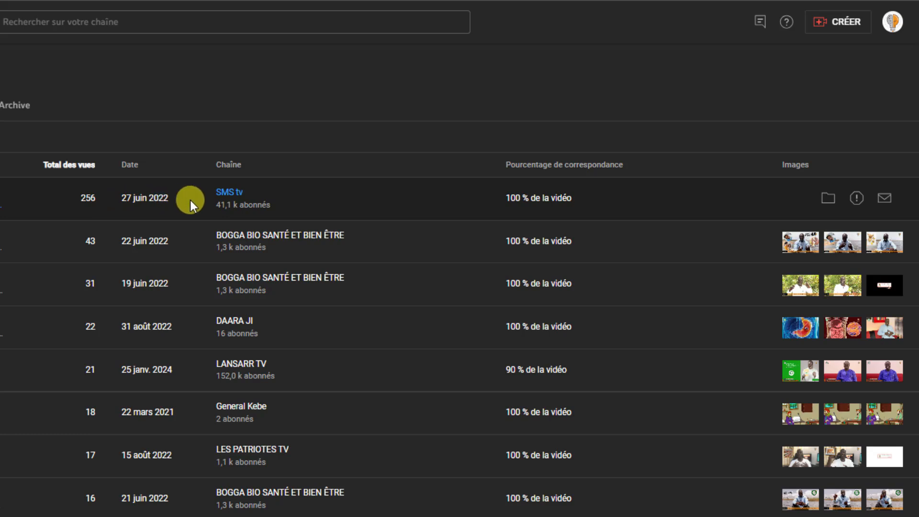
- Open the matched AVC video published by SMS tv, pause it and sample it at about 0:40 and near its end
{"action": "mouse_move", "coordinate": [232, 203]}
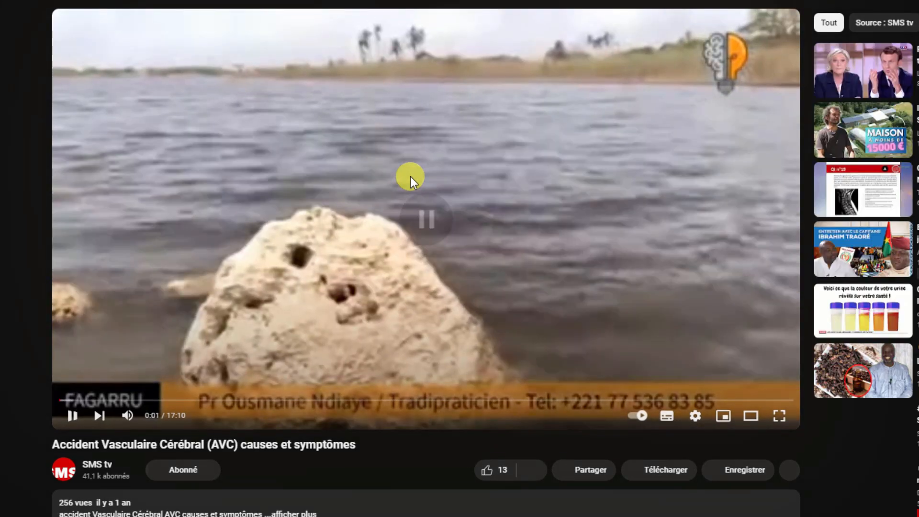
{"action": "left_click", "coordinate": [410, 176]}
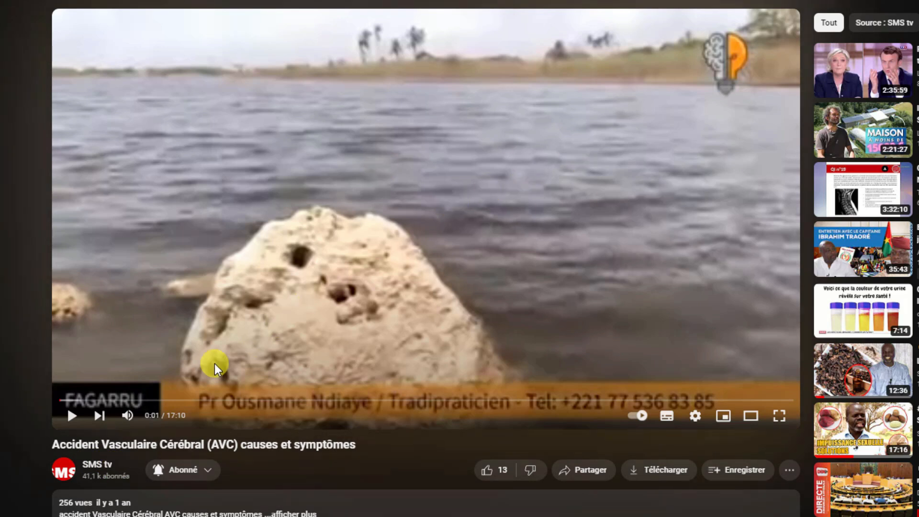
{"action": "left_click", "coordinate": [88, 400]}
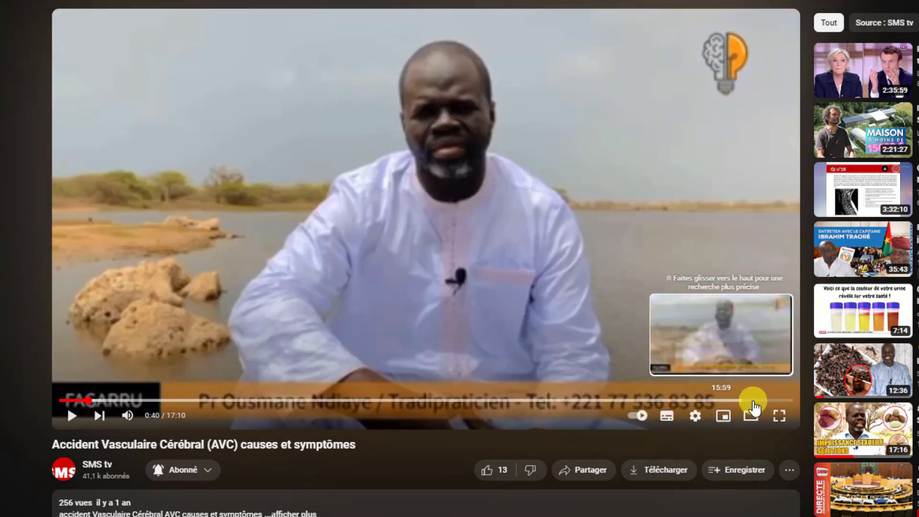
{"action": "left_click", "coordinate": [775, 401]}
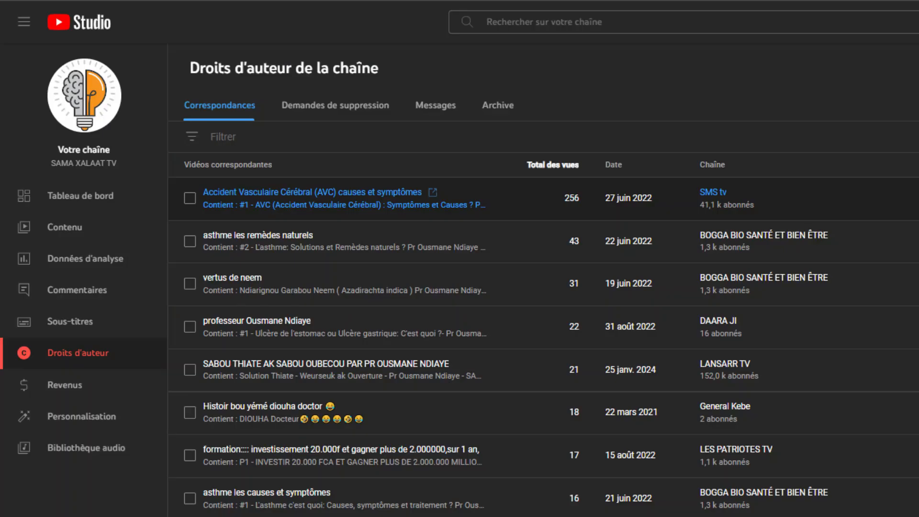
- Expand the SMS tv match and open the channel's original AVC video, muting it, skipping the ad and pausing playback
{"action": "left_click", "coordinate": [268, 208]}
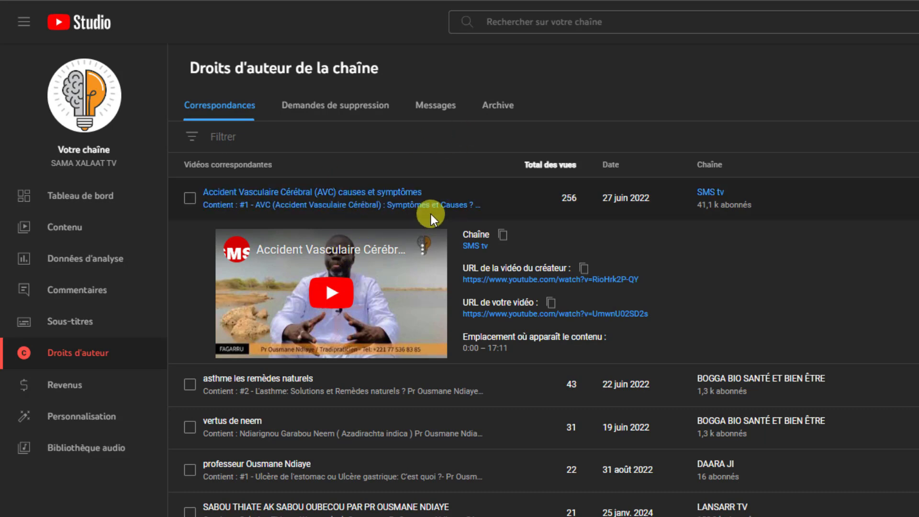
{"action": "left_click", "coordinate": [404, 210]}
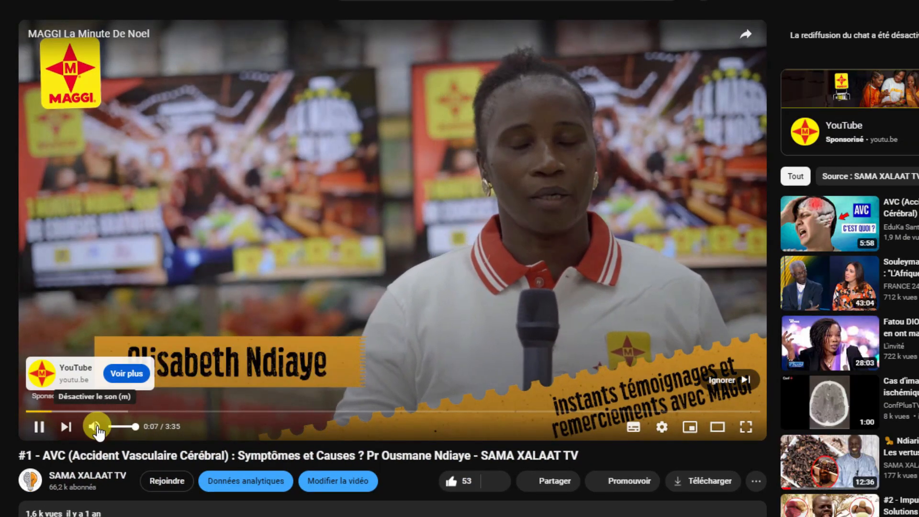
{"action": "left_click", "coordinate": [95, 426]}
{"action": "left_click", "coordinate": [728, 380]}
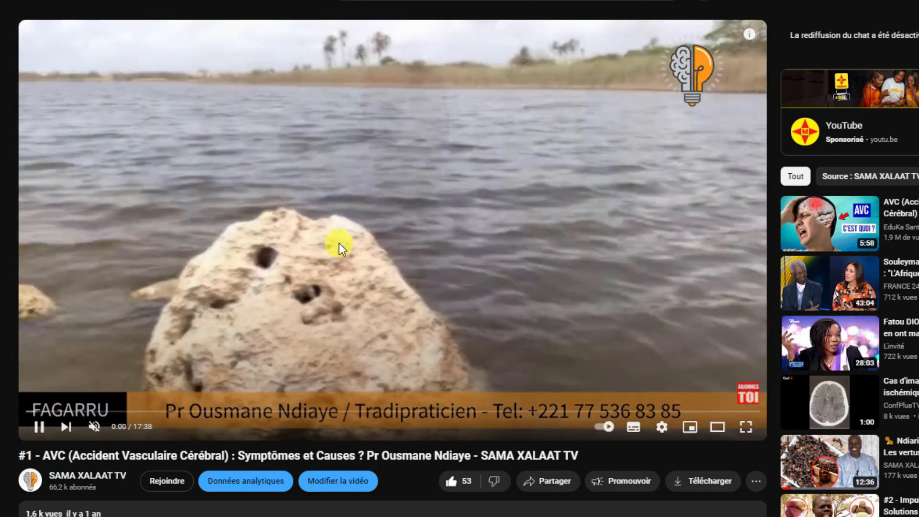
{"action": "left_click", "coordinate": [340, 243]}
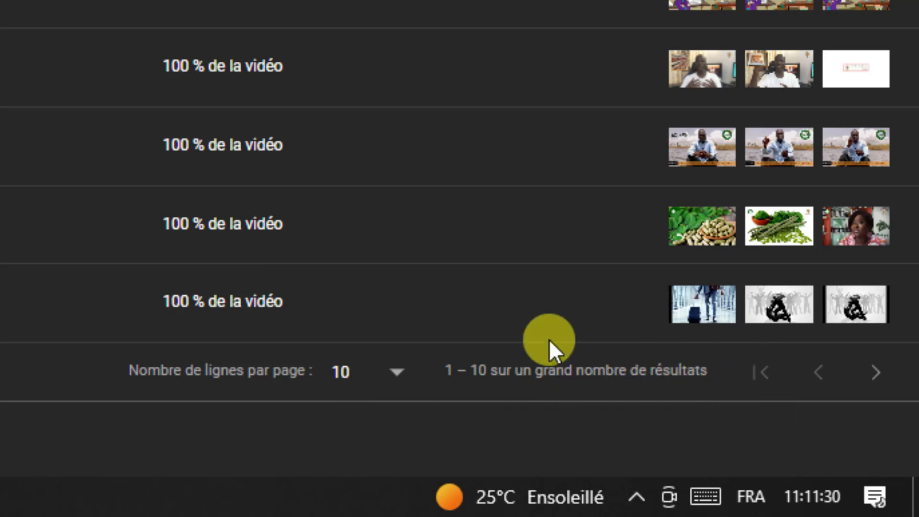
- Set the matches list to 50 rows per page and look through the matched videos
{"action": "left_click", "coordinate": [397, 372]}
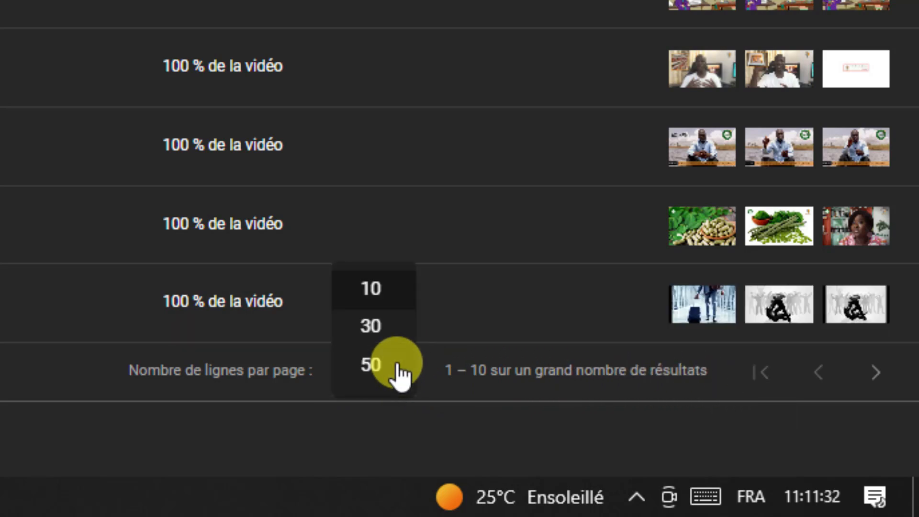
{"action": "left_click", "coordinate": [372, 368]}
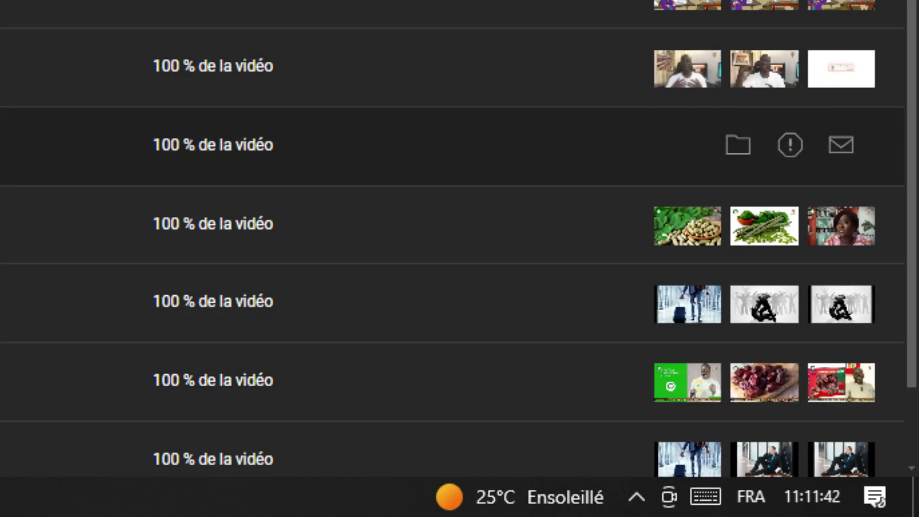
{"action": "scroll", "coordinate": [452, 144], "scroll_direction": "down", "scroll_amount": 2}
{"action": "scroll", "coordinate": [452, 145], "scroll_direction": "up", "scroll_amount": 2}
{"action": "scroll", "coordinate": [453, 145], "scroll_direction": "down", "scroll_amount": 2}
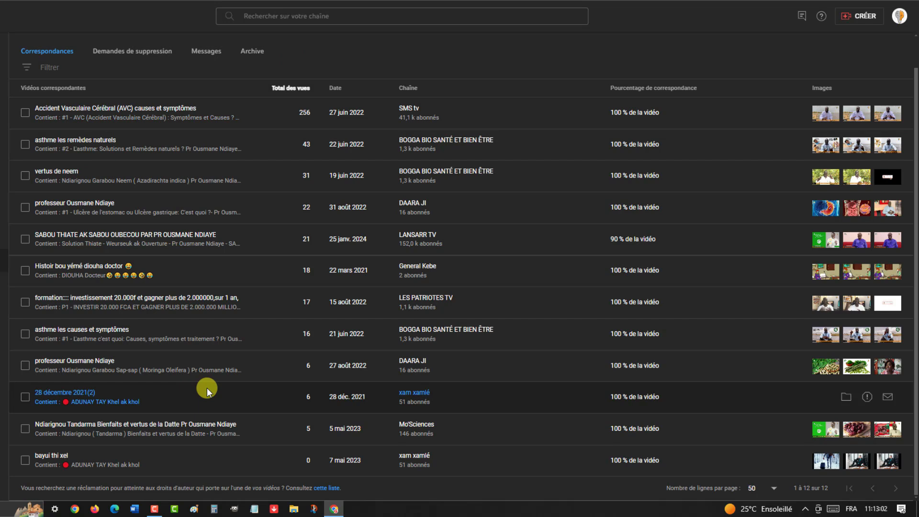
- Select all twelve matching videos in the copyright matches list
{"action": "left_click", "coordinate": [25, 112]}
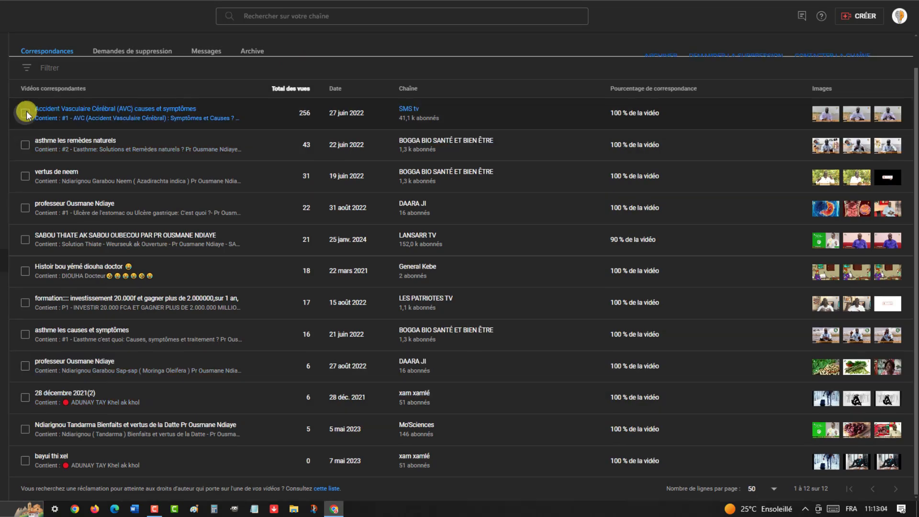
{"action": "left_click", "coordinate": [26, 174]}
{"action": "left_click", "coordinate": [25, 206]}
{"action": "left_click", "coordinate": [24, 237]}
{"action": "left_click", "coordinate": [25, 269]}
{"action": "left_click", "coordinate": [25, 301]}
{"action": "left_click", "coordinate": [25, 333]}
{"action": "left_click", "coordinate": [24, 365]}
{"action": "left_click", "coordinate": [25, 396]}
{"action": "left_click", "coordinate": [25, 428]}
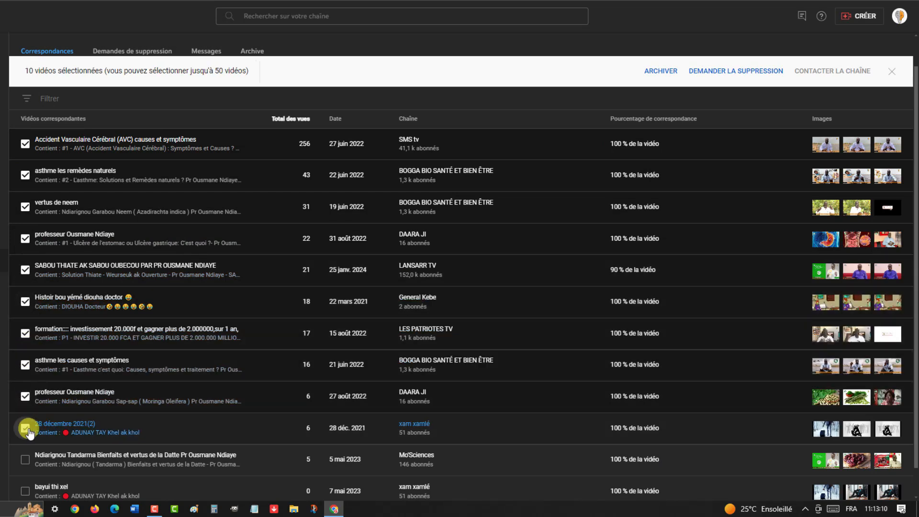
{"action": "scroll", "coordinate": [82, 408], "scroll_direction": "down", "scroll_amount": 1}
{"action": "scroll", "coordinate": [82, 408], "scroll_direction": "down", "scroll_amount": 1}
{"action": "left_click", "coordinate": [25, 429]}
{"action": "left_click", "coordinate": [25, 460]}
{"action": "scroll", "coordinate": [287, 311], "scroll_direction": "up", "scroll_amount": 2}
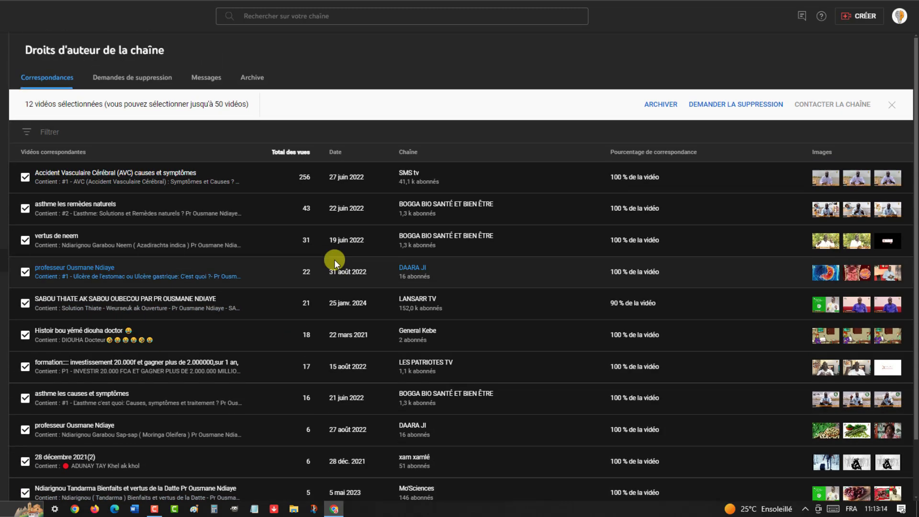
- Deselect the three matching videos published by BOGGA BIO SANTÉ ET BIEN ÊTRE
{"action": "scroll", "coordinate": [273, 280], "scroll_direction": "down", "scroll_amount": 2}
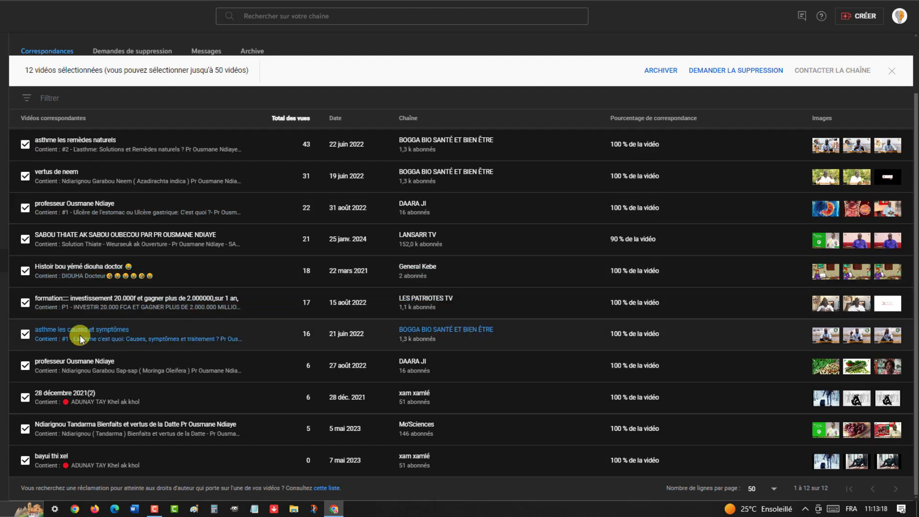
{"action": "left_click", "coordinate": [25, 337]}
{"action": "scroll", "coordinate": [65, 345], "scroll_direction": "up", "scroll_amount": 2}
{"action": "left_click", "coordinate": [26, 240]}
{"action": "left_click", "coordinate": [25, 208]}
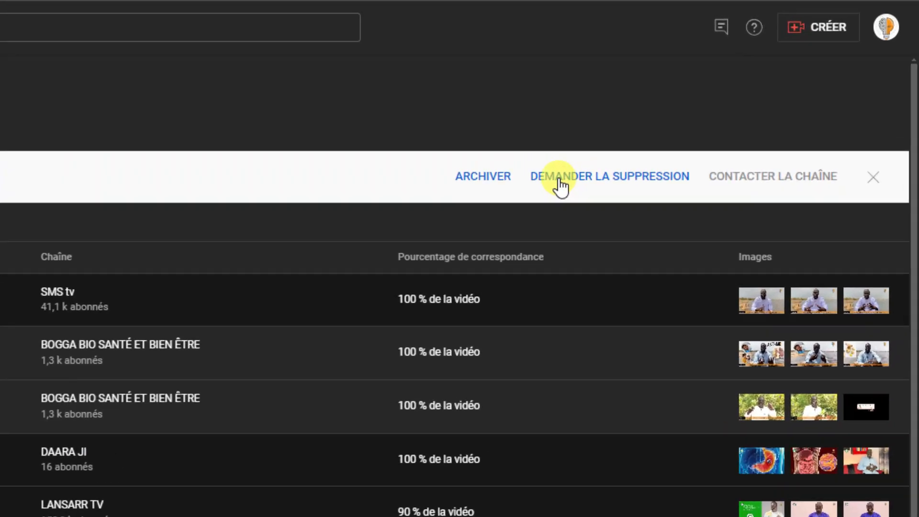
- Start a removal request for the selected videos and look through all sections of its form
{"action": "left_click", "coordinate": [607, 186]}
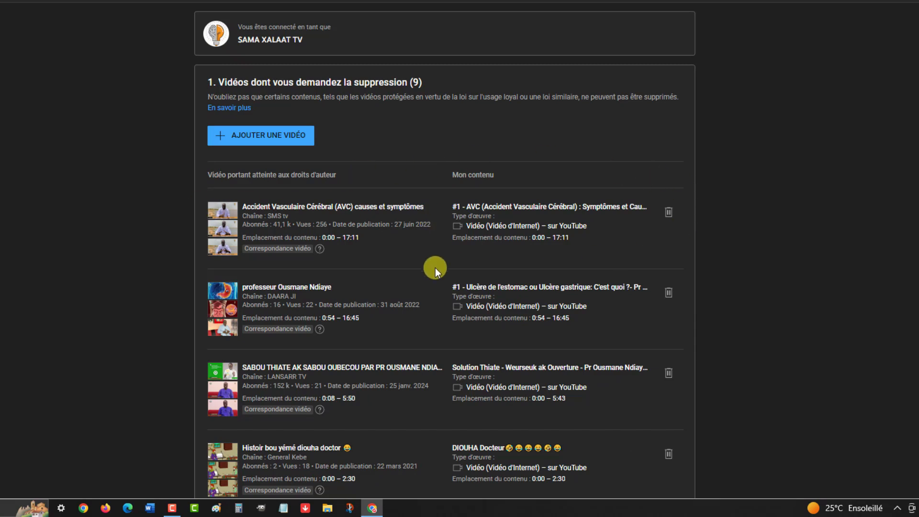
{"action": "scroll", "coordinate": [401, 286], "scroll_direction": "down", "scroll_amount": 8}
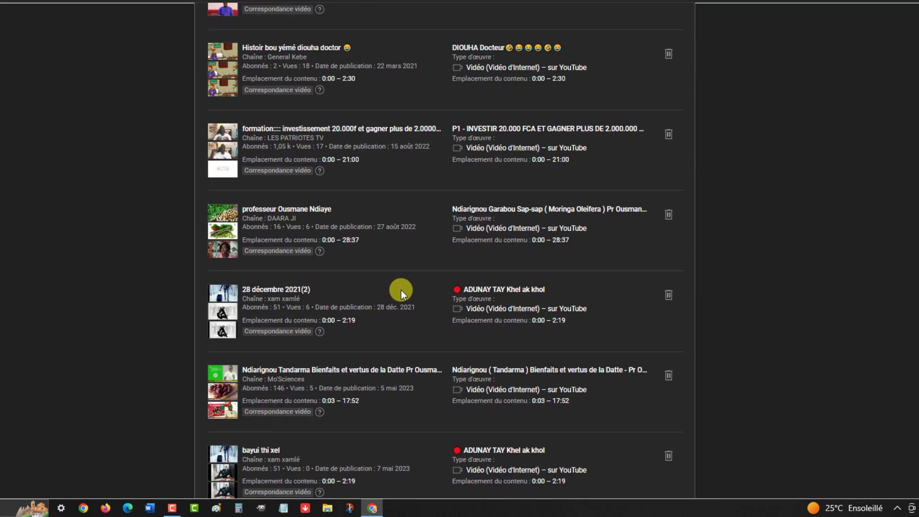
{"action": "scroll", "coordinate": [401, 290], "scroll_direction": "down", "scroll_amount": 20}
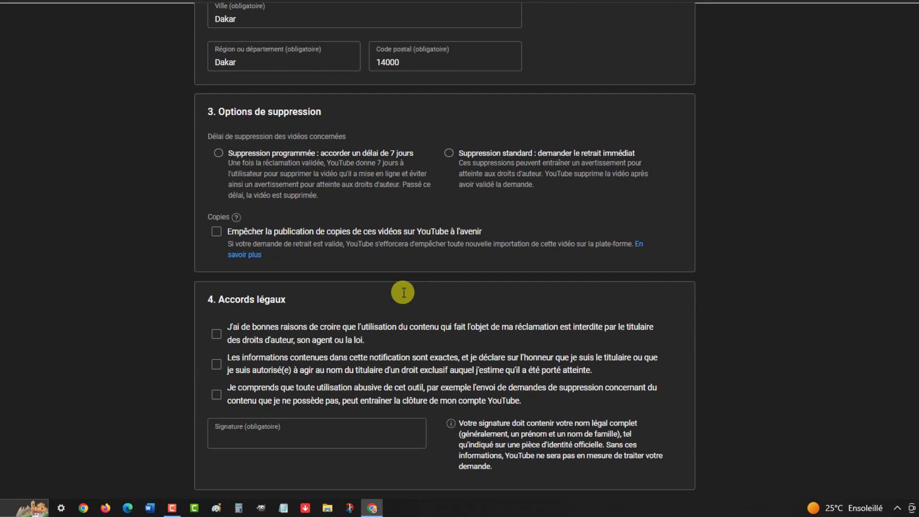
{"action": "scroll", "coordinate": [390, 260], "scroll_direction": "up", "scroll_amount": 8}
{"action": "scroll", "coordinate": [389, 260], "scroll_direction": "up", "scroll_amount": 20}
{"action": "scroll", "coordinate": [389, 259], "scroll_direction": "up", "scroll_amount": 2}
- Remove the two xam xamlé videos, "28 décembre 2021(2)" and "bayui thi xel", from the removal request
{"action": "scroll", "coordinate": [388, 260], "scroll_direction": "down", "scroll_amount": 10}
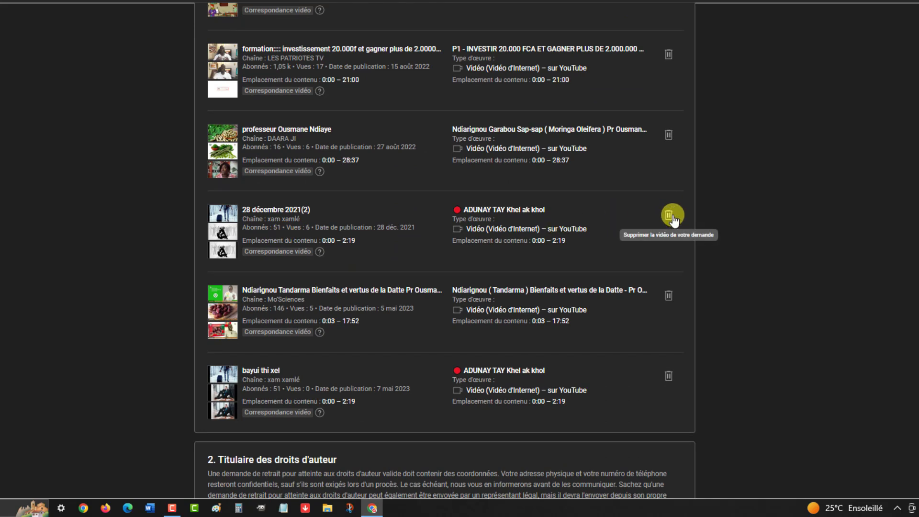
{"action": "left_click", "coordinate": [670, 216]}
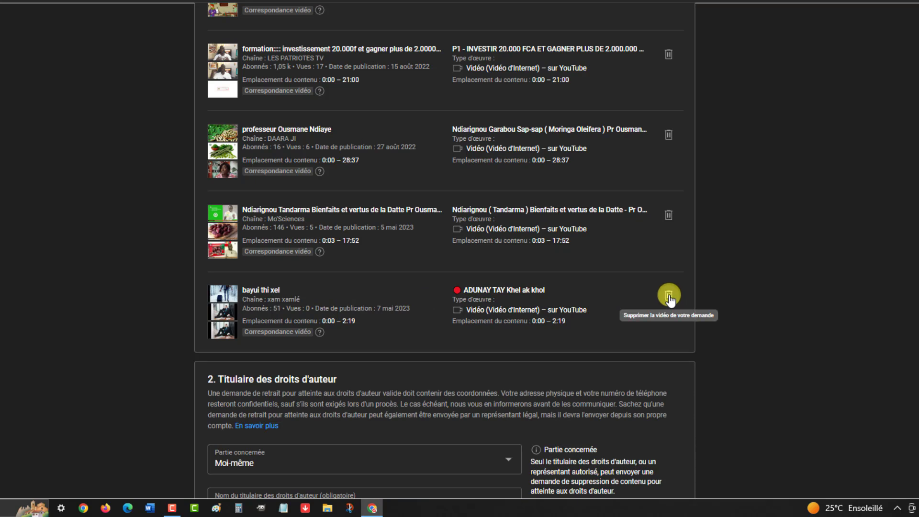
{"action": "left_click", "coordinate": [669, 295]}
{"action": "scroll", "coordinate": [631, 291], "scroll_direction": "up", "scroll_amount": 10}
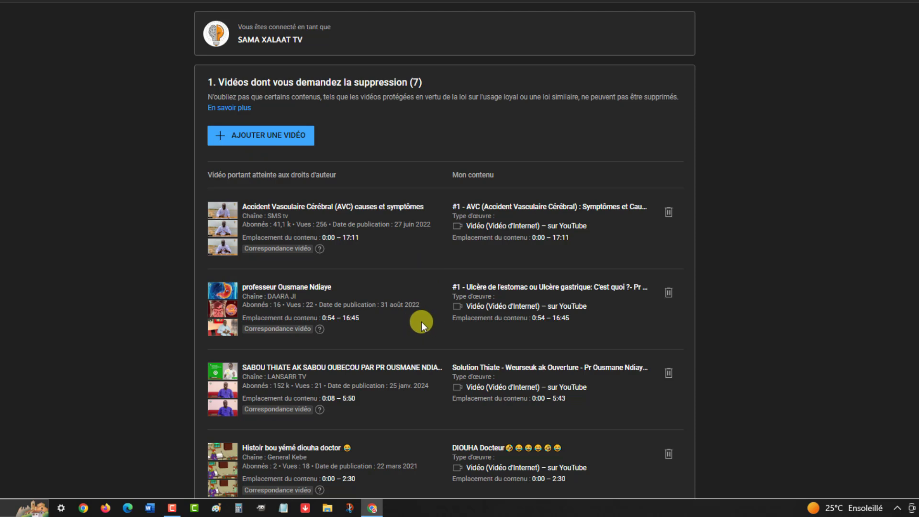
- Choose "Moi-même" as the affected party in the copyright holder section
{"action": "scroll", "coordinate": [421, 326], "scroll_direction": "down", "scroll_amount": 8}
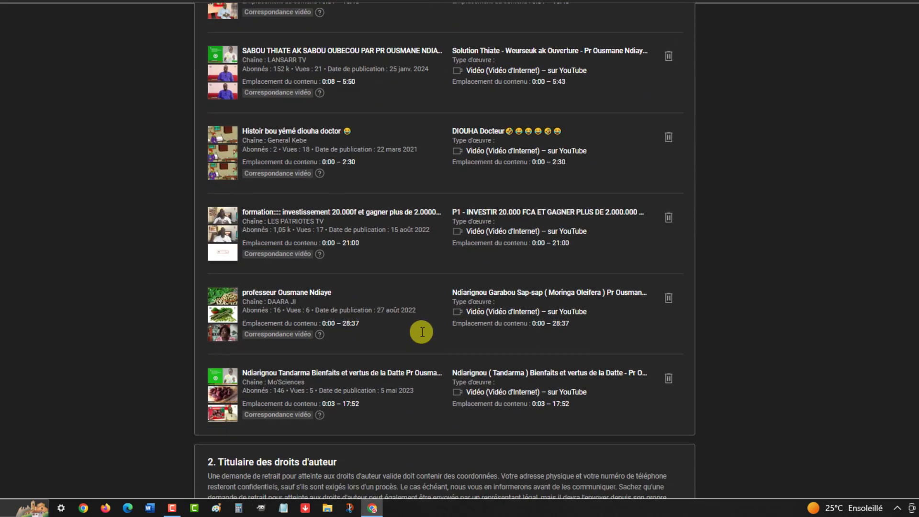
{"action": "scroll", "coordinate": [422, 336], "scroll_direction": "down", "scroll_amount": 8}
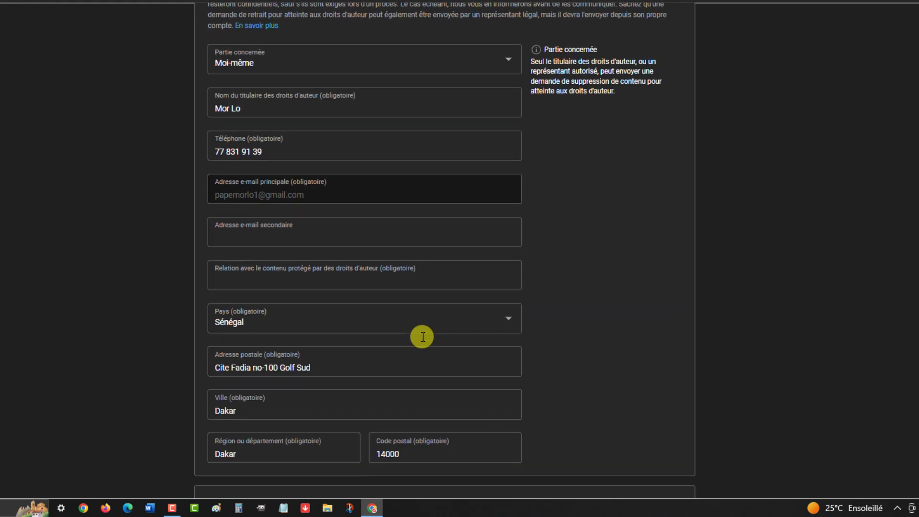
{"action": "scroll", "coordinate": [593, 243], "scroll_direction": "down", "scroll_amount": 8}
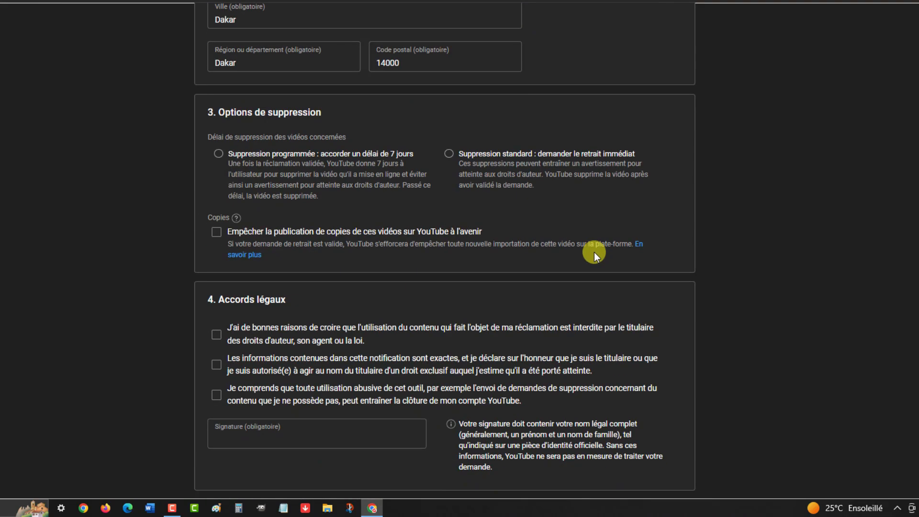
{"action": "scroll", "coordinate": [594, 252], "scroll_direction": "up", "scroll_amount": 10}
{"action": "scroll", "coordinate": [593, 250], "scroll_direction": "down", "scroll_amount": 2}
{"action": "scroll", "coordinate": [593, 250], "scroll_direction": "up", "scroll_amount": 2}
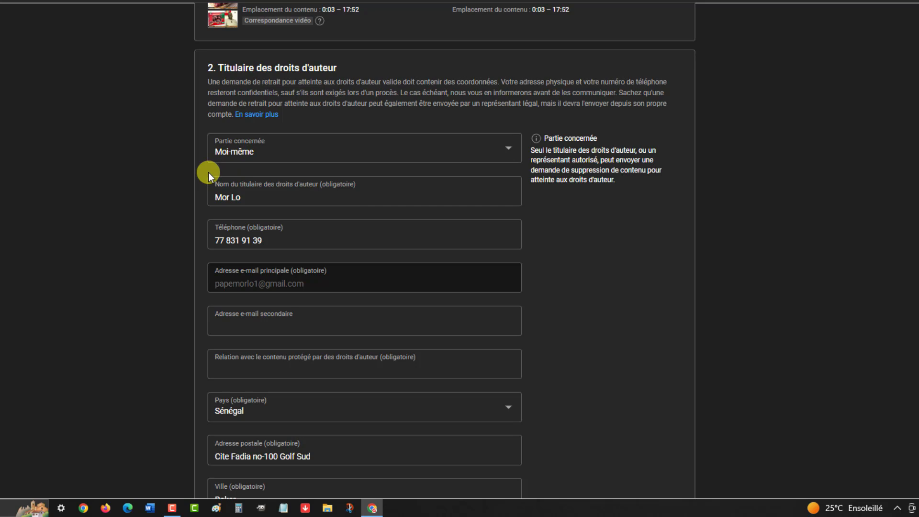
{"action": "left_click", "coordinate": [258, 153]}
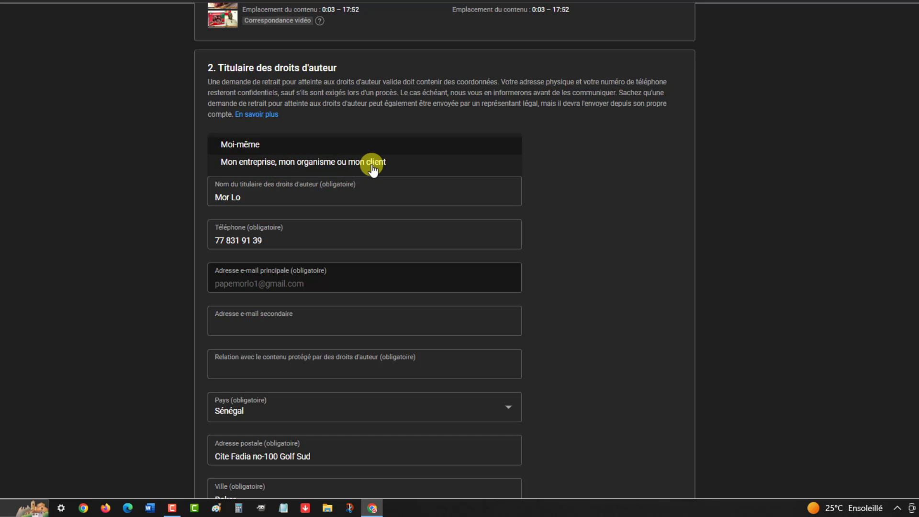
{"action": "left_click", "coordinate": [242, 147]}
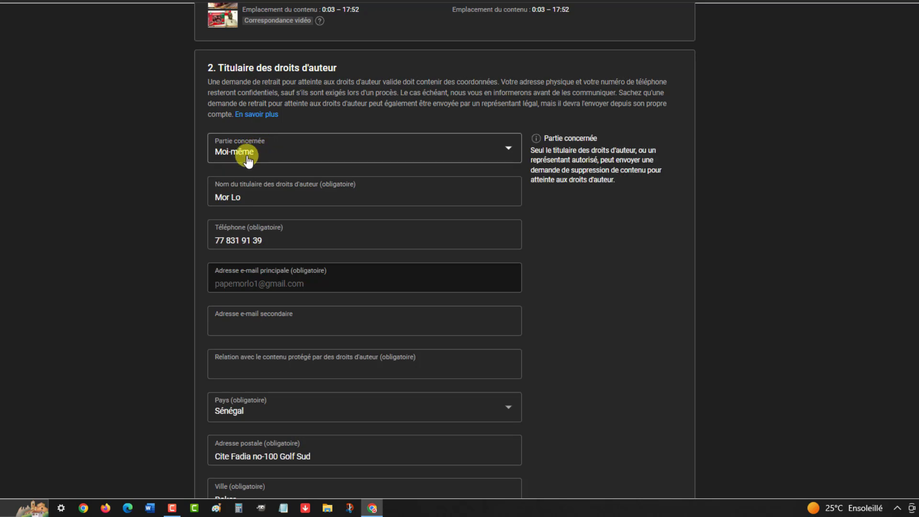
- Check the prefilled copyright holder's name, phone number and primary e-mail fields
{"action": "left_click", "coordinate": [231, 197]}
{"action": "left_click", "coordinate": [215, 196]}
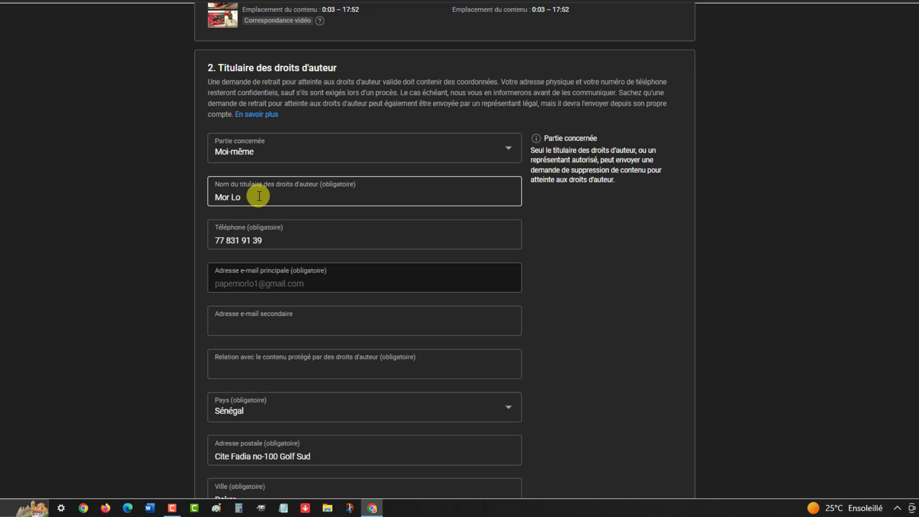
{"action": "triple_click", "coordinate": [227, 196]}
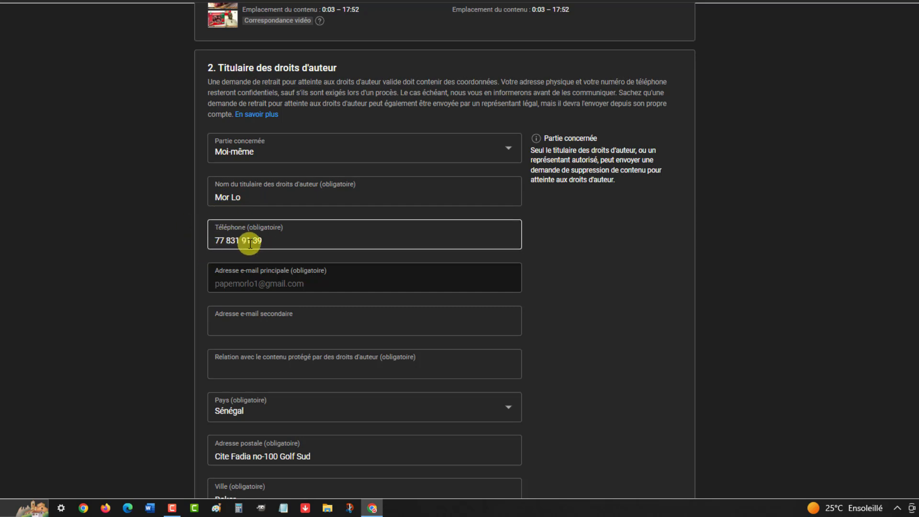
{"action": "scroll", "coordinate": [208, 264], "scroll_direction": "down", "scroll_amount": 2}
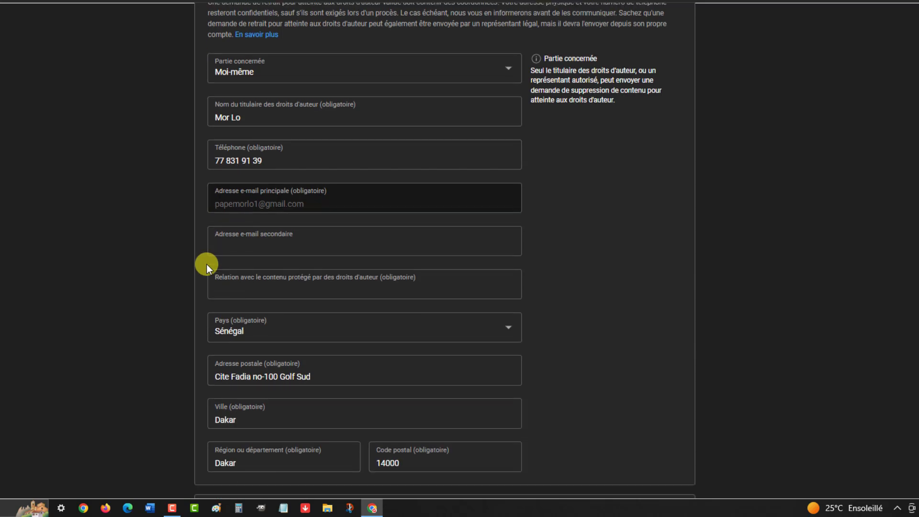
{"action": "left_click", "coordinate": [262, 203]}
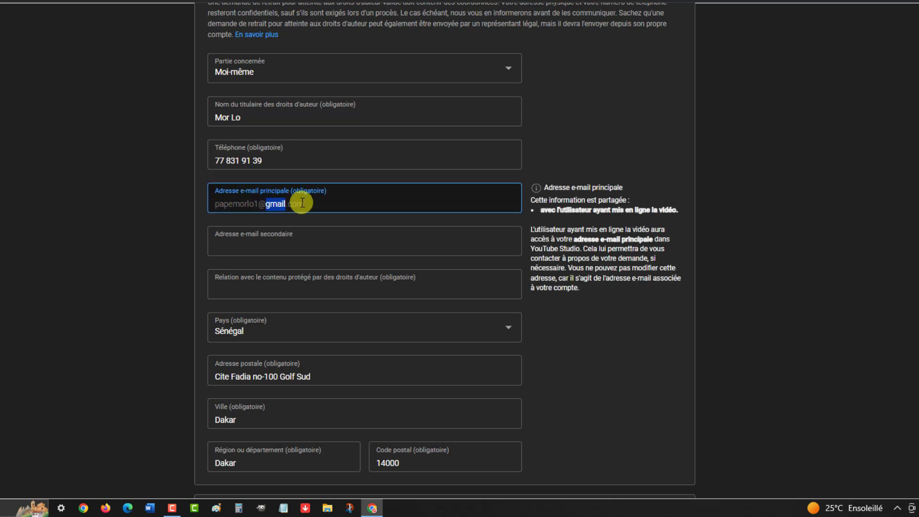
{"action": "left_click", "coordinate": [203, 219]}
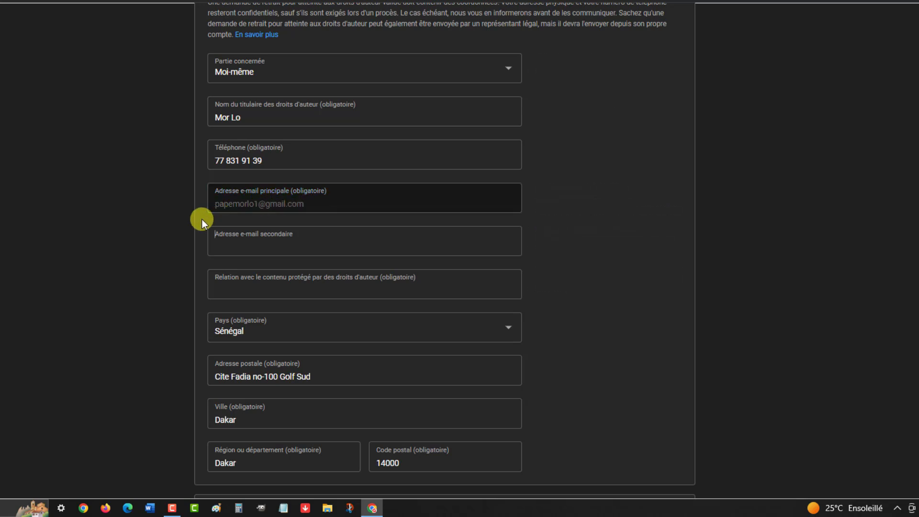
{"action": "scroll", "coordinate": [202, 219], "scroll_direction": "down", "scroll_amount": 2}
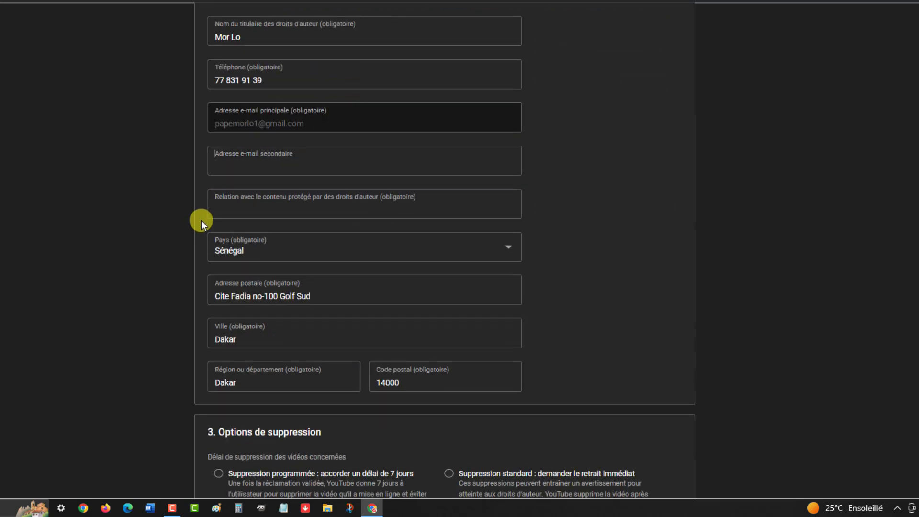
{"action": "left_click", "coordinate": [220, 165]}
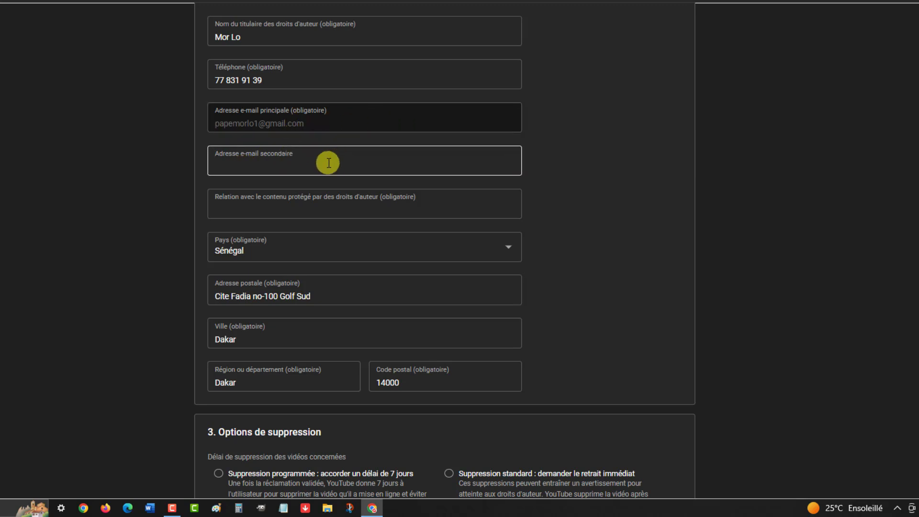
{"action": "left_click", "coordinate": [215, 166]}
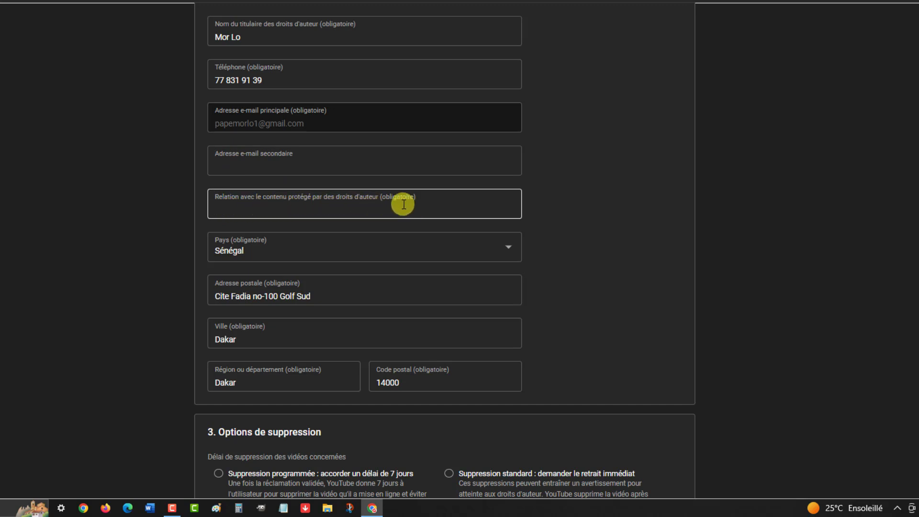
- Enter "propriétaire" as the relation to the copyrighted content, correcting its spelling with the suggested accent
{"action": "left_click", "coordinate": [284, 211]}
{"action": "type", "text": "pr"}
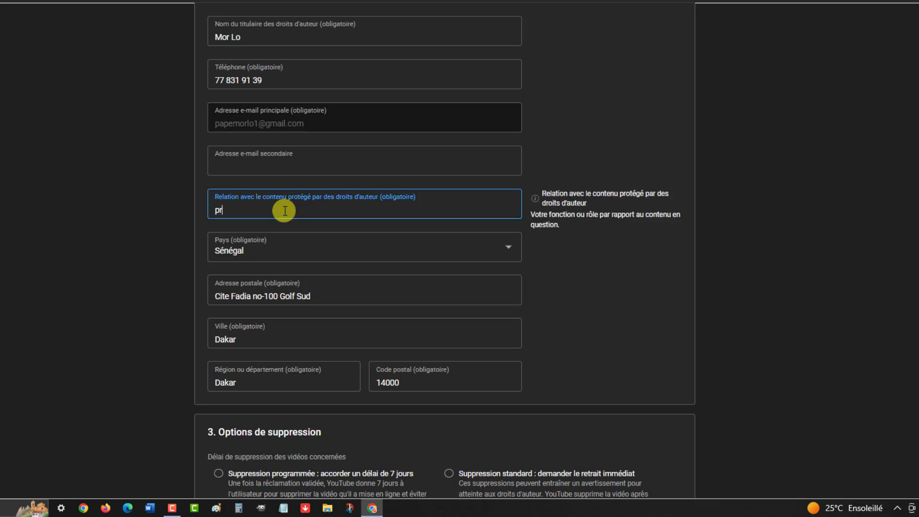
{"action": "type", "text": "oprietaire"}
{"action": "right_click", "coordinate": [238, 210]}
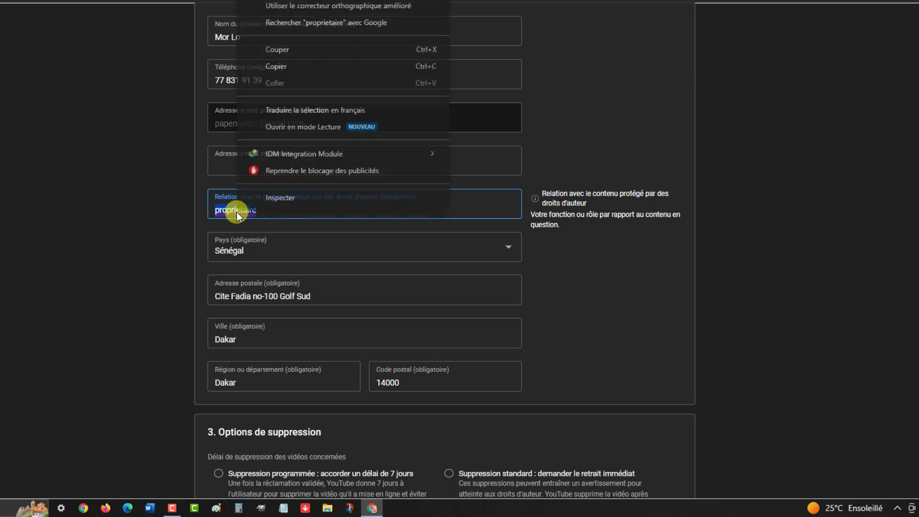
{"action": "left_click", "coordinate": [306, 1]}
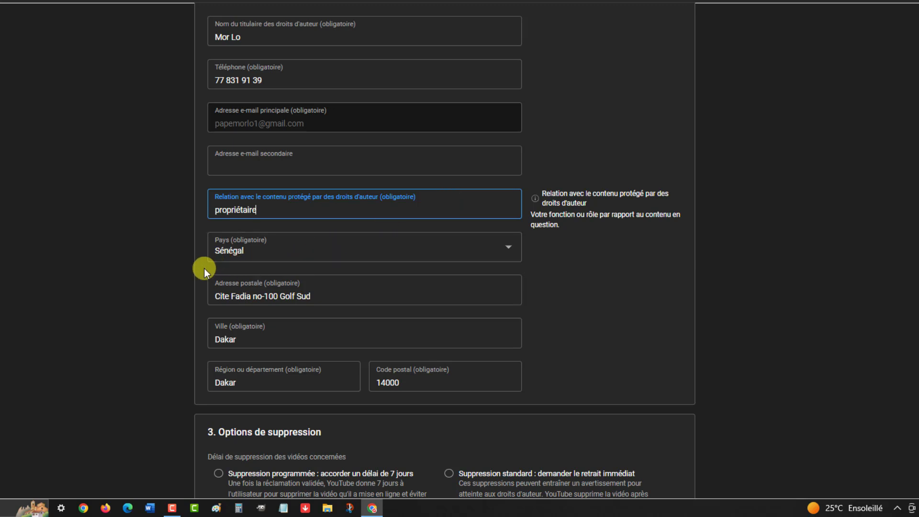
- Look through the list of available countries for the copyright holder's address
{"action": "left_click", "coordinate": [266, 254]}
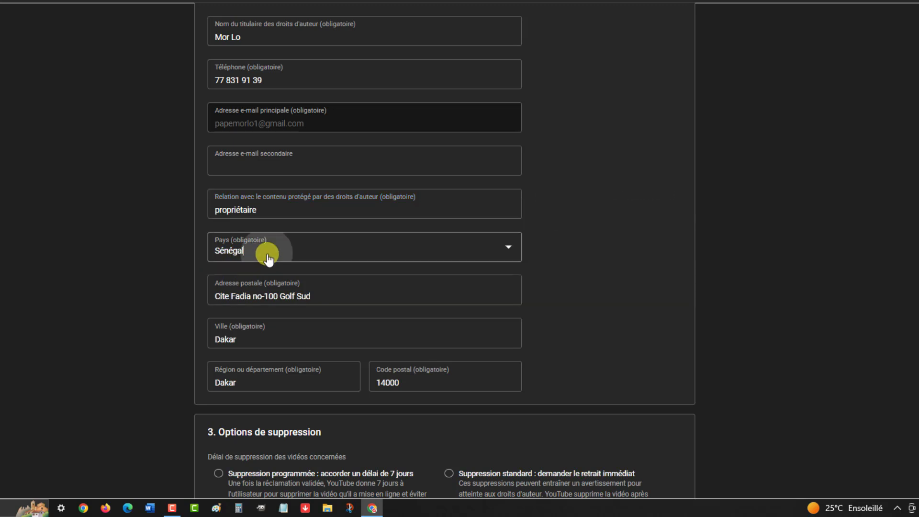
{"action": "left_click", "coordinate": [271, 256]}
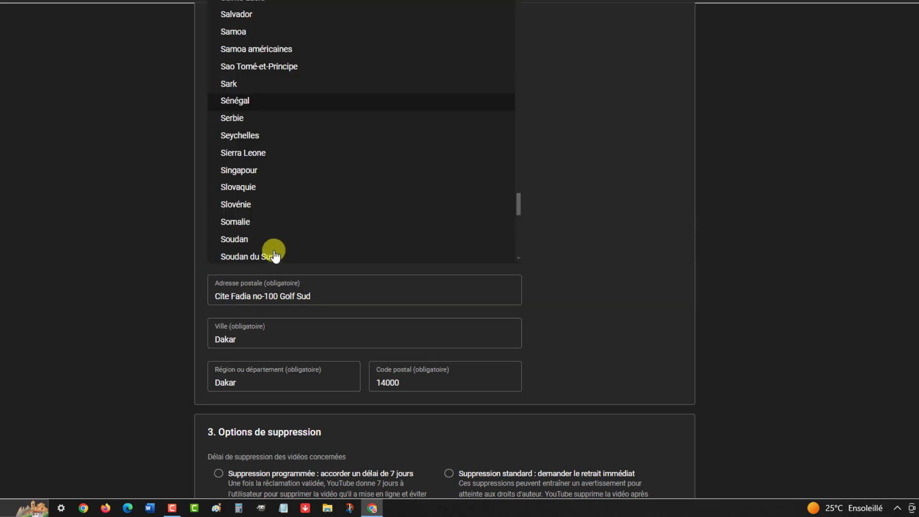
{"action": "scroll", "coordinate": [314, 180], "scroll_direction": "up", "scroll_amount": 10}
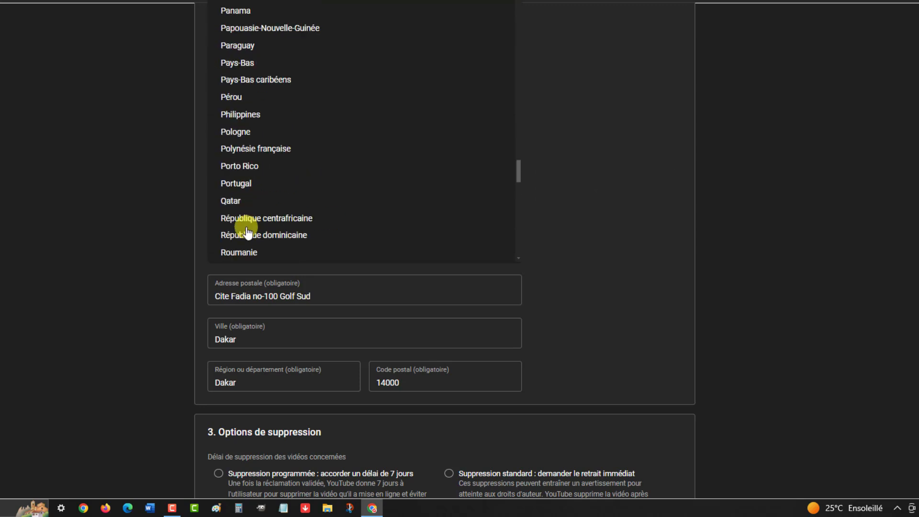
{"action": "left_click", "coordinate": [197, 265]}
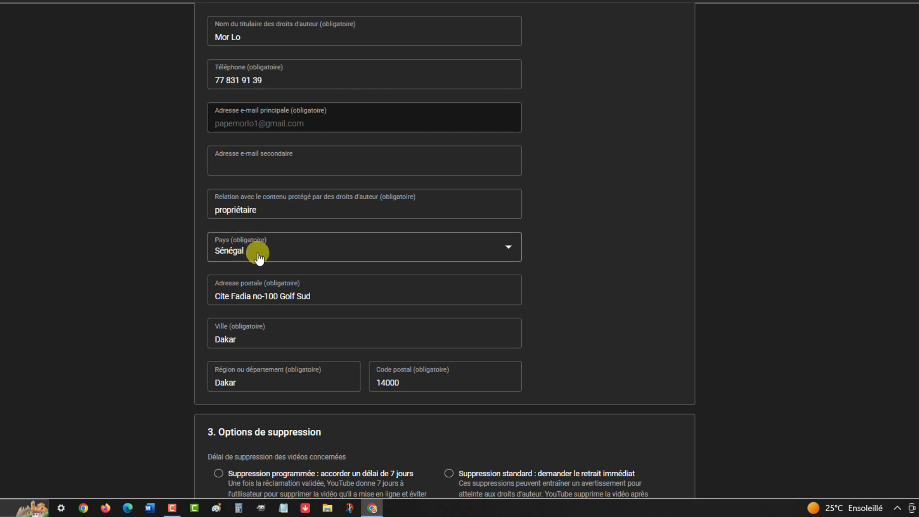
- Choose scheduled removal with a 7-day delay and prevent future copies of the videos, certifying exclusive worldwide rights
{"action": "scroll", "coordinate": [200, 272], "scroll_direction": "down", "scroll_amount": 1}
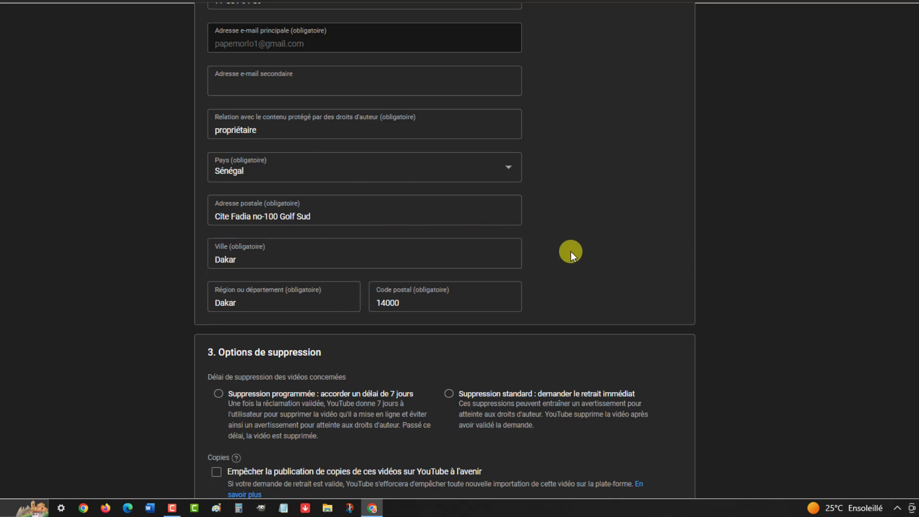
{"action": "scroll", "coordinate": [571, 254], "scroll_direction": "down", "scroll_amount": 5}
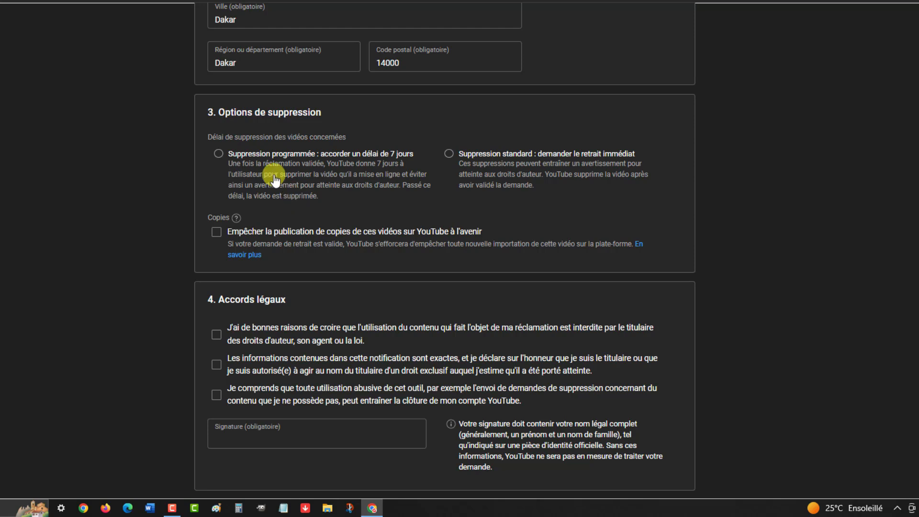
{"action": "left_click", "coordinate": [219, 154]}
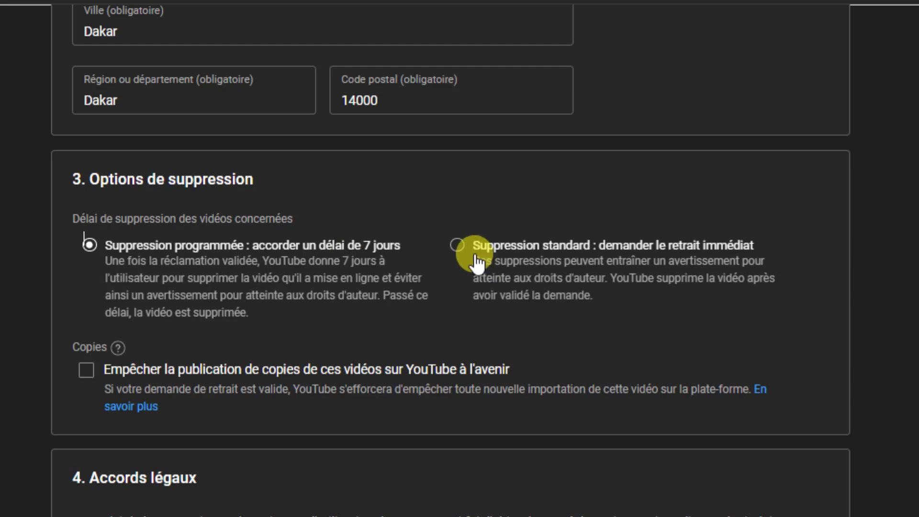
{"action": "left_click", "coordinate": [457, 248]}
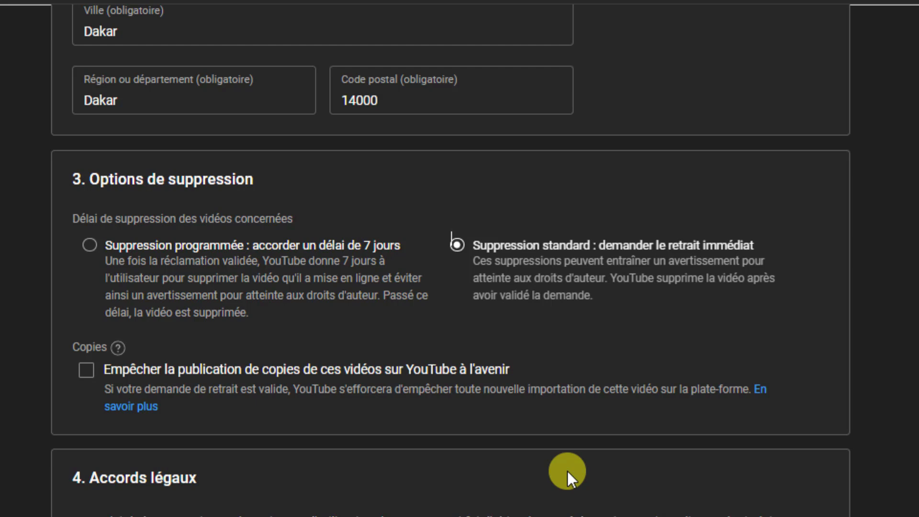
{"action": "left_click", "coordinate": [91, 244]}
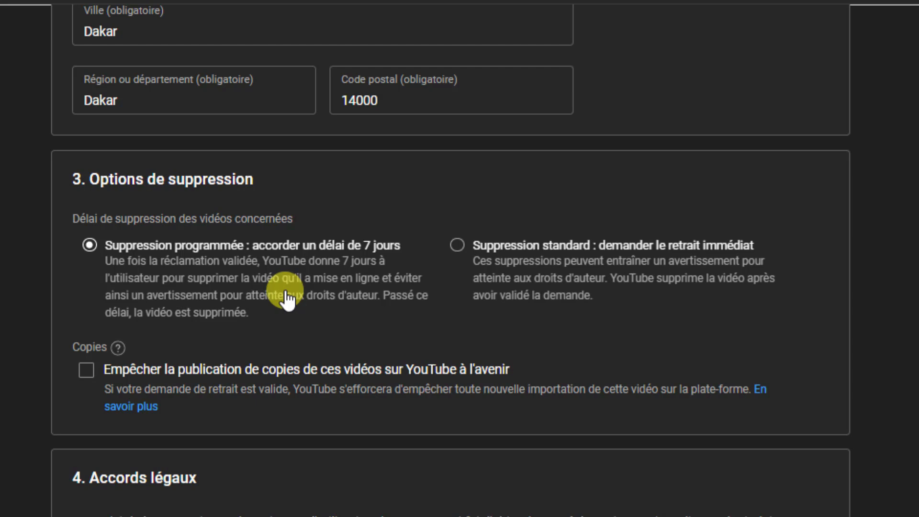
{"action": "left_click", "coordinate": [87, 370]}
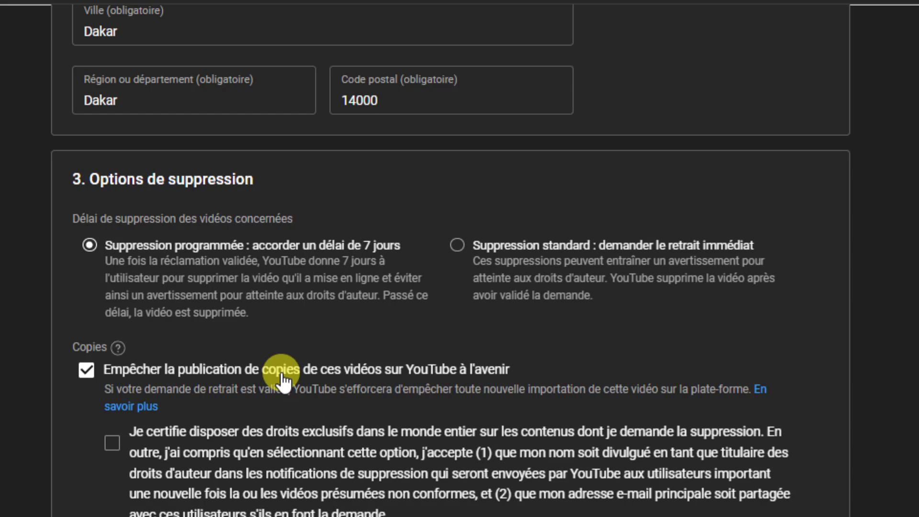
{"action": "left_click", "coordinate": [115, 446]}
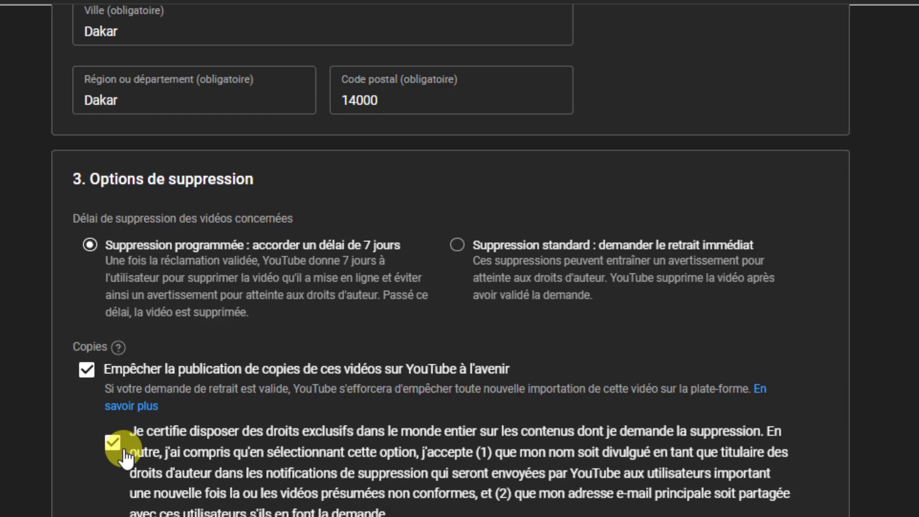
- Accept all three legal agreements and sign the removal request with the copyright holder's name
{"action": "scroll", "coordinate": [197, 360], "scroll_direction": "down", "scroll_amount": 2}
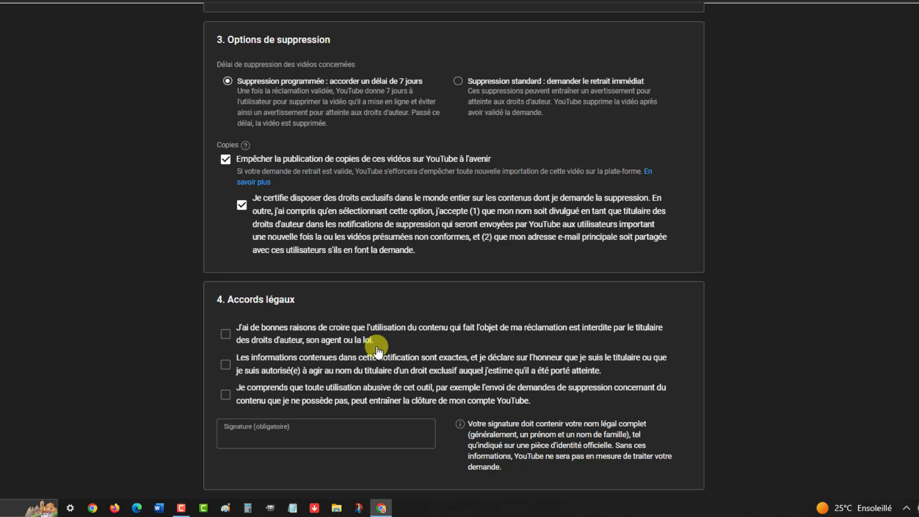
{"action": "left_click", "coordinate": [227, 337]}
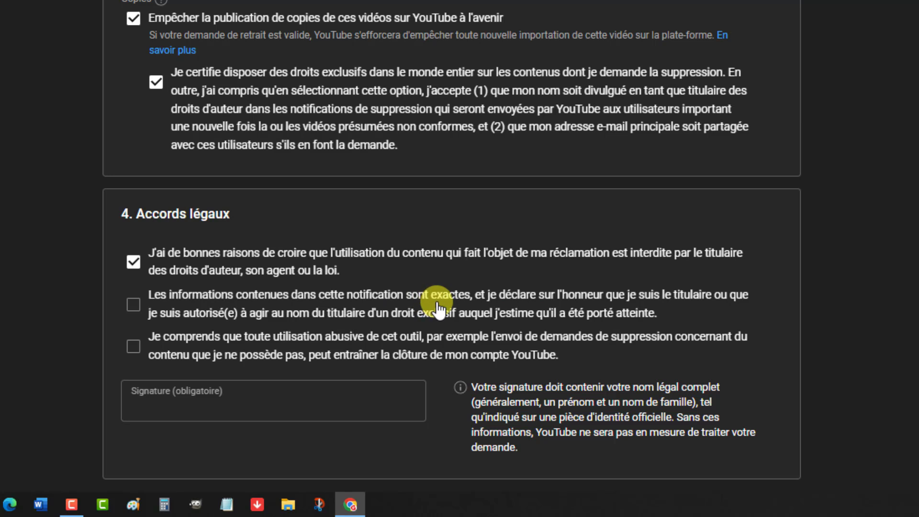
{"action": "left_click", "coordinate": [132, 307]}
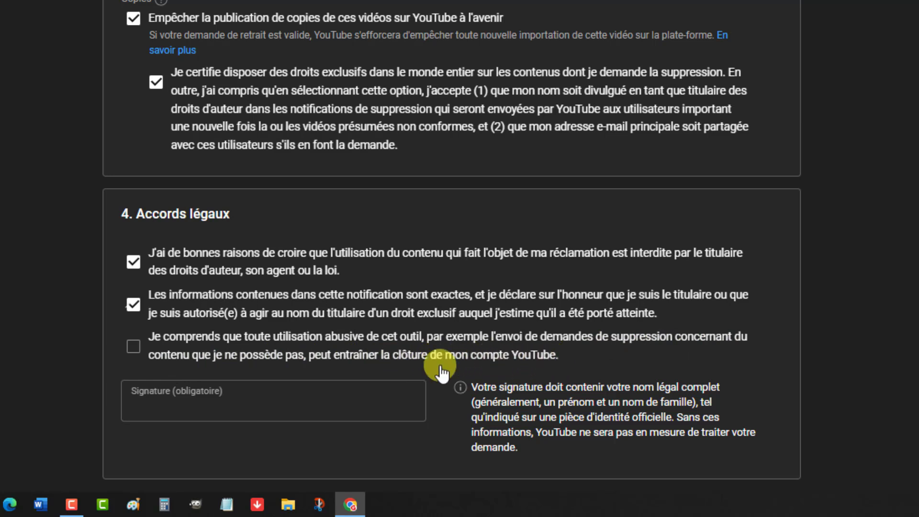
{"action": "left_click", "coordinate": [133, 349]}
{"action": "left_click", "coordinate": [194, 410]}
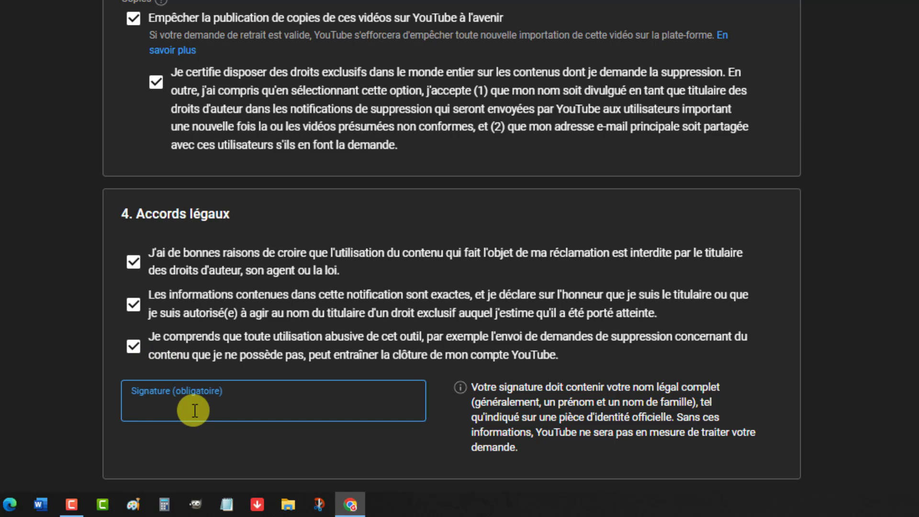
{"action": "type", "text": "mor lo"}
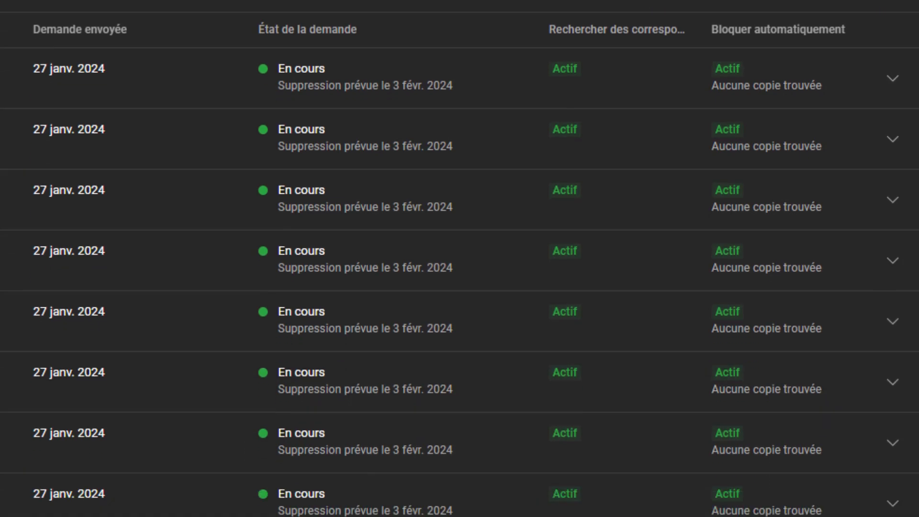
- Show 30 rows per page in the list of sent removal requests and review the statuses of all requests
{"action": "left_click", "coordinate": [636, 481]}
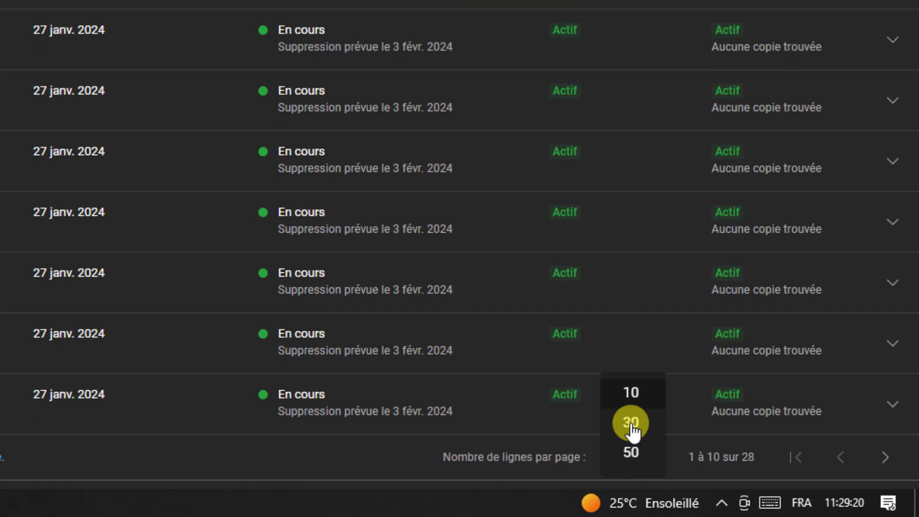
{"action": "left_click", "coordinate": [633, 433]}
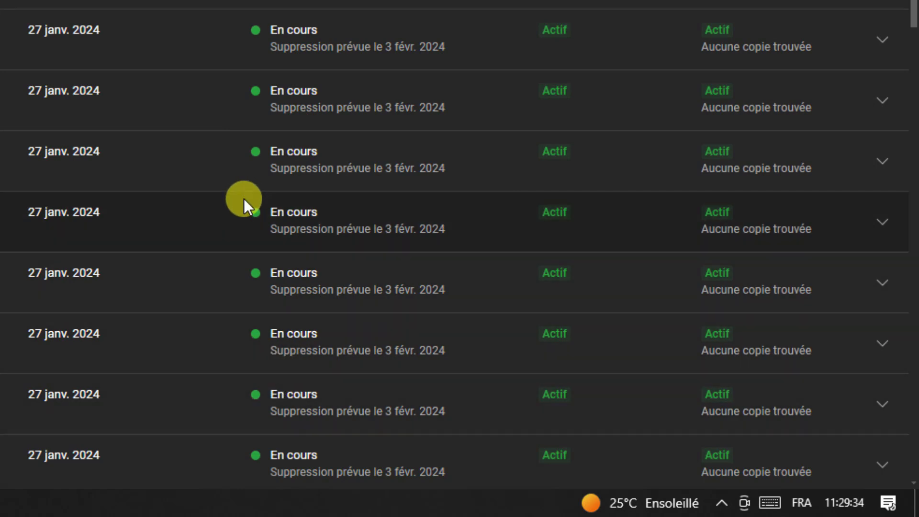
{"action": "scroll", "coordinate": [243, 198], "scroll_direction": "down", "scroll_amount": 5}
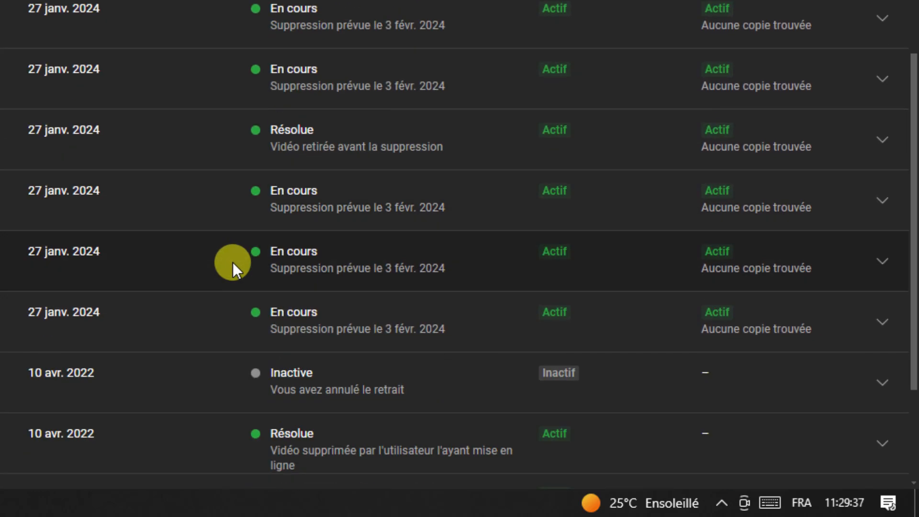
{"action": "scroll", "coordinate": [232, 263], "scroll_direction": "down", "scroll_amount": 4}
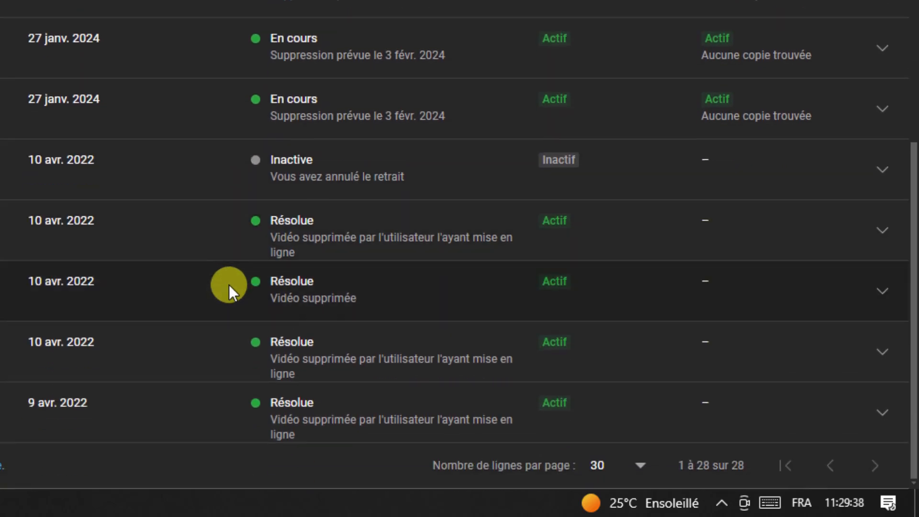